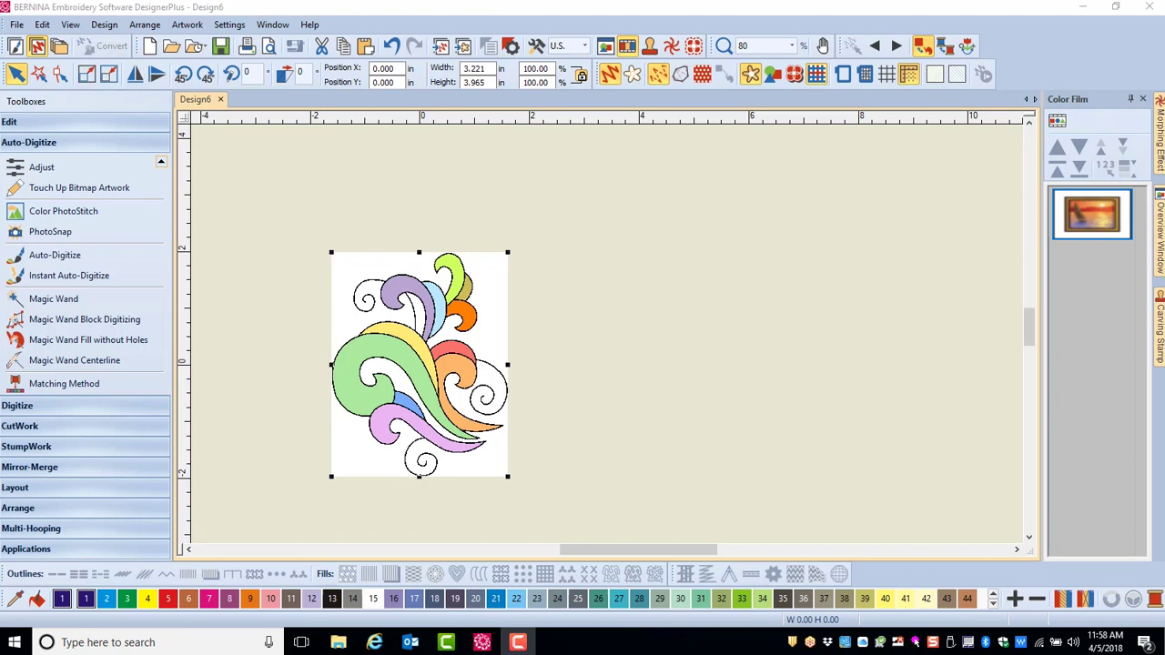
Deselect the swirl picture and zoom in to about 145%.
{"action": "left_click", "coordinate": [666, 410]}
{"action": "left_click", "coordinate": [666, 411]}
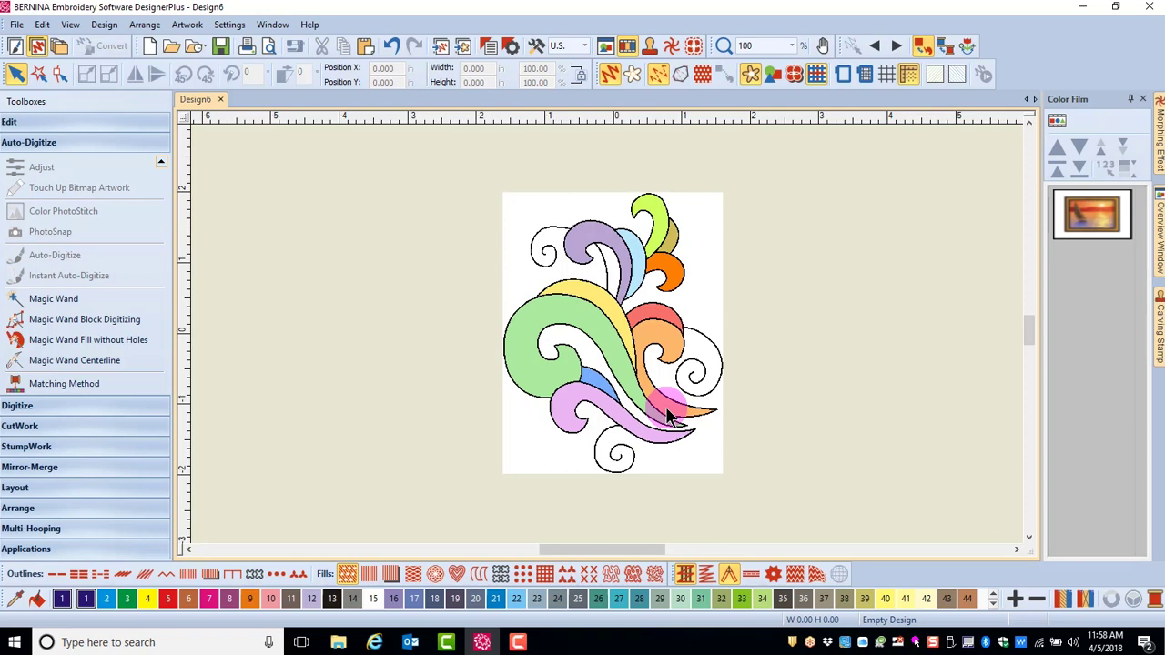
{"action": "scroll", "coordinate": [668, 414], "scroll_direction": "up", "scroll_amount": 2}
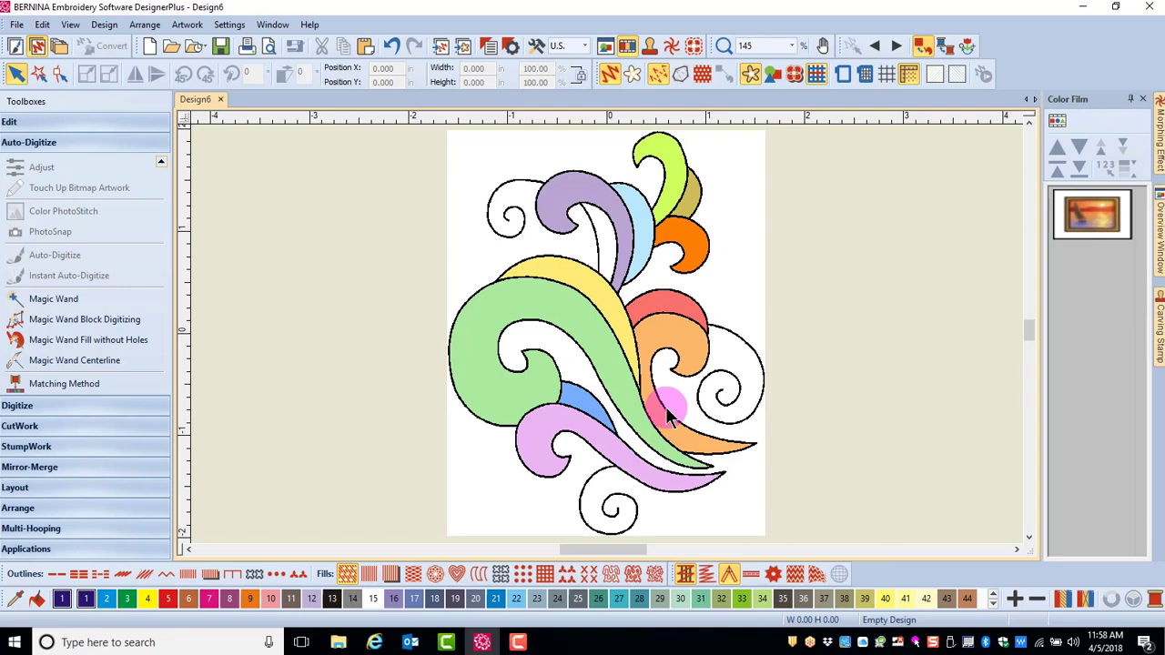
Block-digitize the swirl picture with Magic Wand, accepting preparation reduced to 9 colours.
{"action": "left_click", "coordinate": [69, 323]}
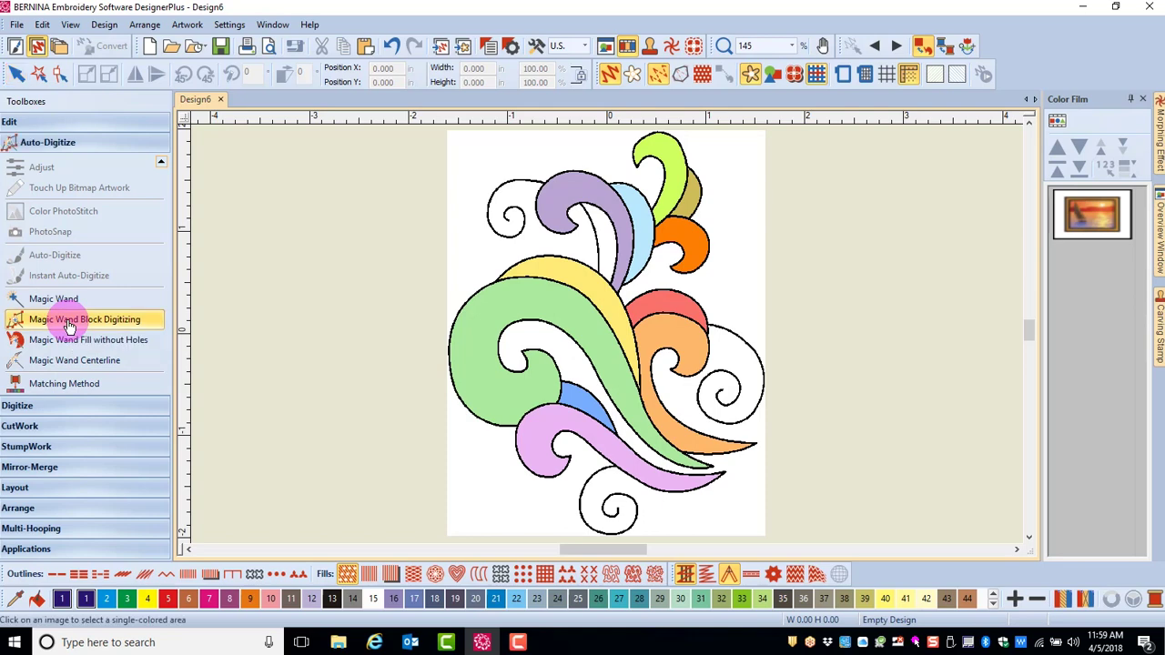
{"action": "left_click", "coordinate": [612, 293]}
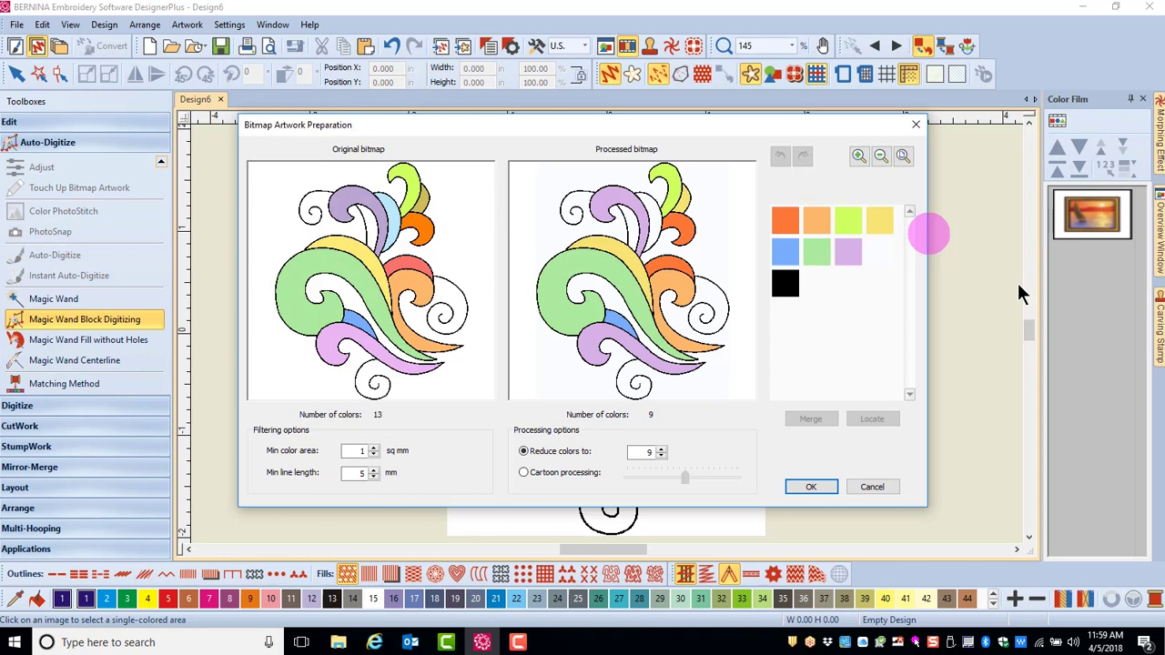
{"action": "left_click", "coordinate": [810, 489]}
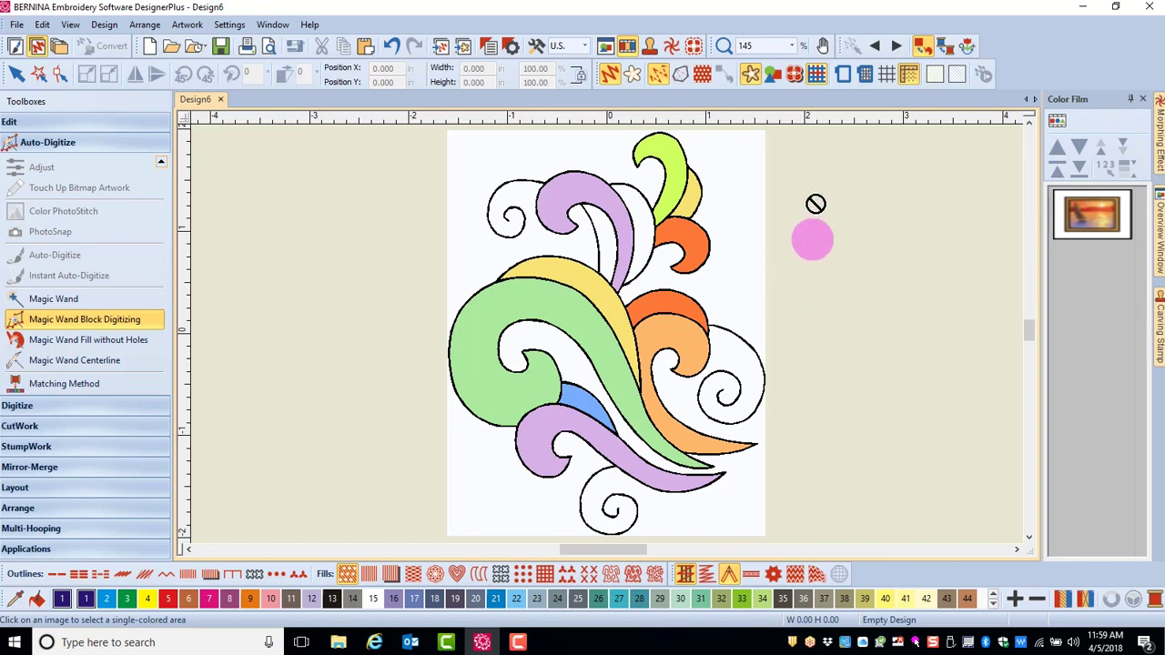
Magic-wand the leaves, white strip, and purple, orange, yellow and green swirls into stitches.
{"action": "left_click", "coordinate": [728, 216]}
{"action": "left_click", "coordinate": [674, 190]}
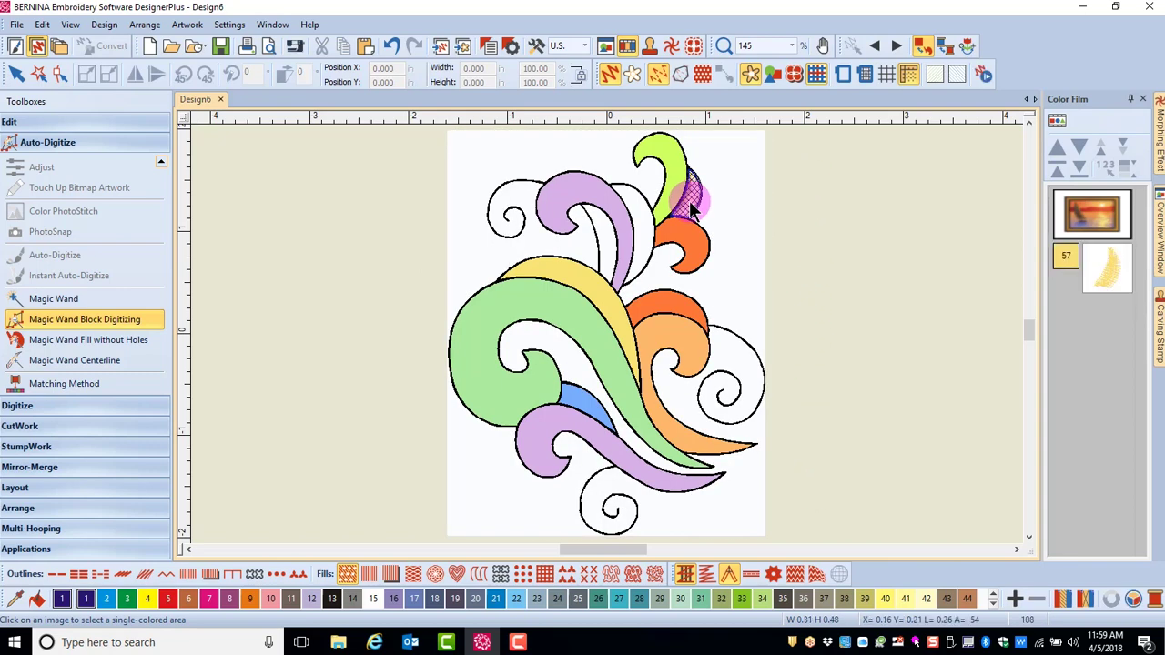
{"action": "left_click", "coordinate": [683, 232]}
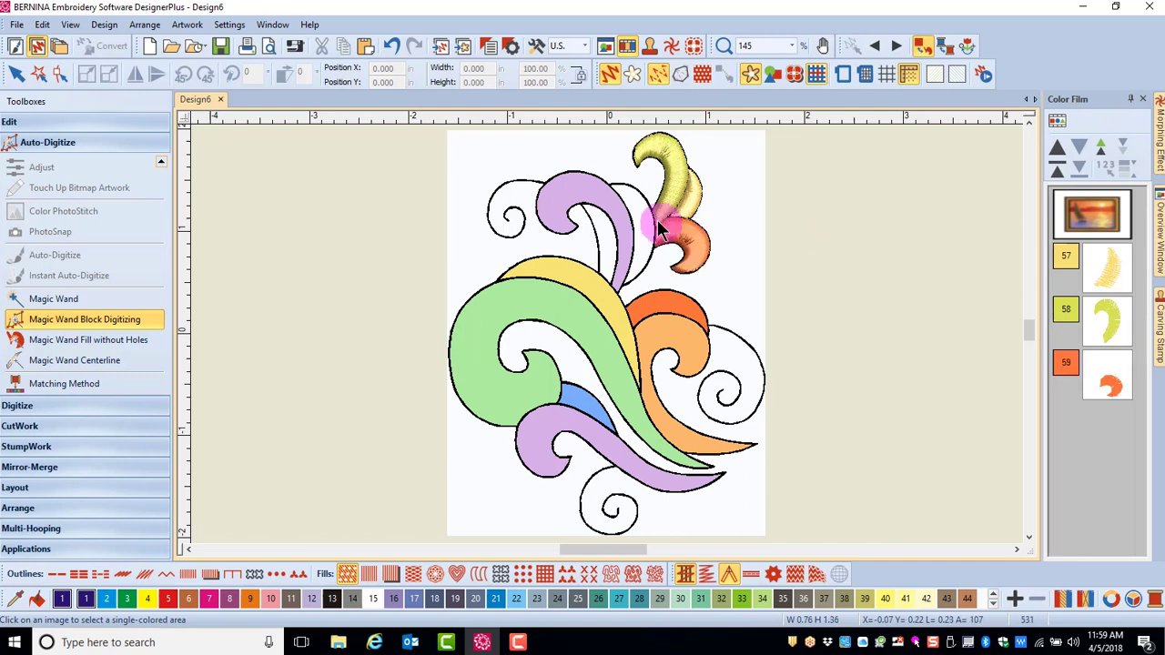
{"action": "left_click", "coordinate": [642, 228]}
{"action": "left_click", "coordinate": [627, 212]}
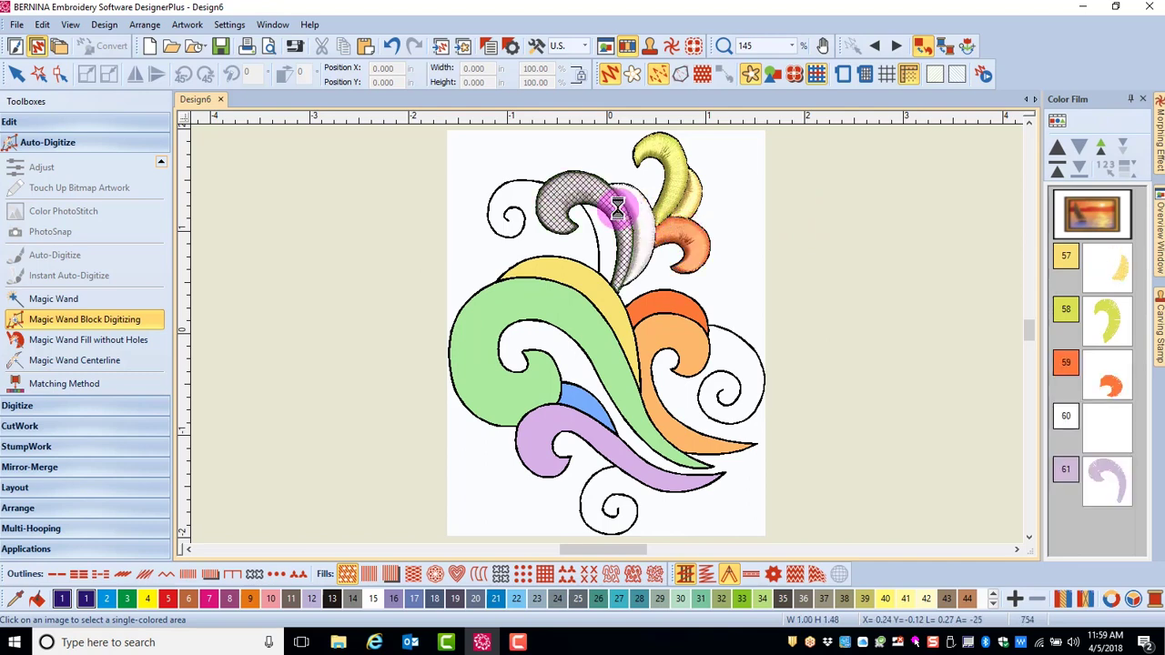
{"action": "left_click", "coordinate": [667, 308]}
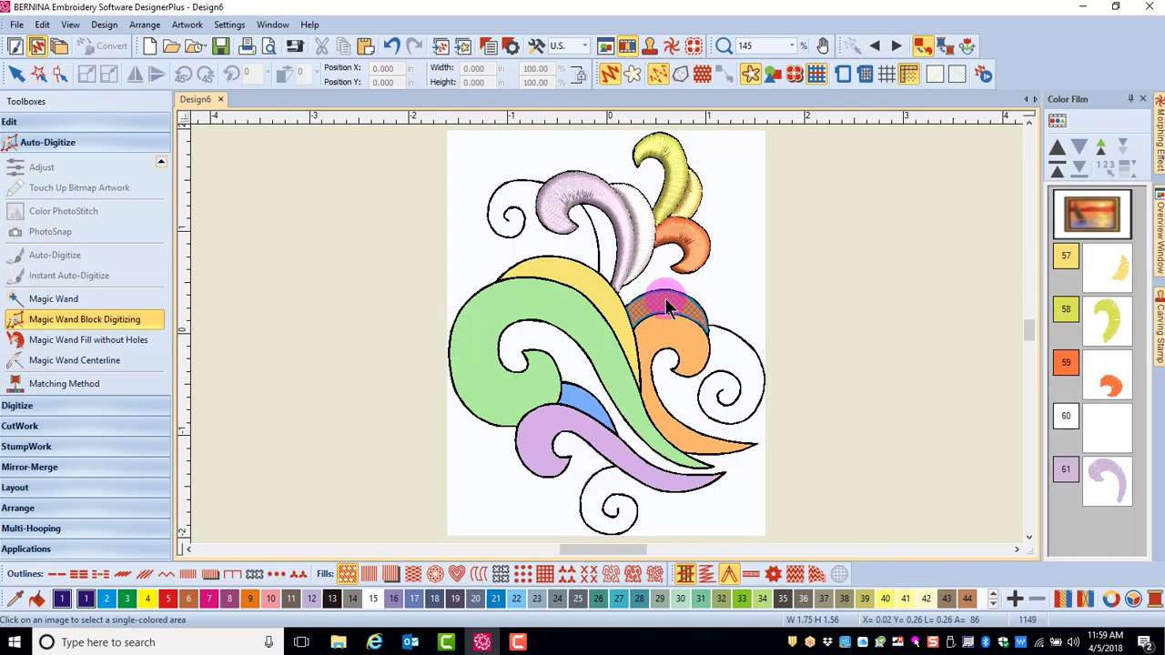
{"action": "left_click", "coordinate": [657, 335]}
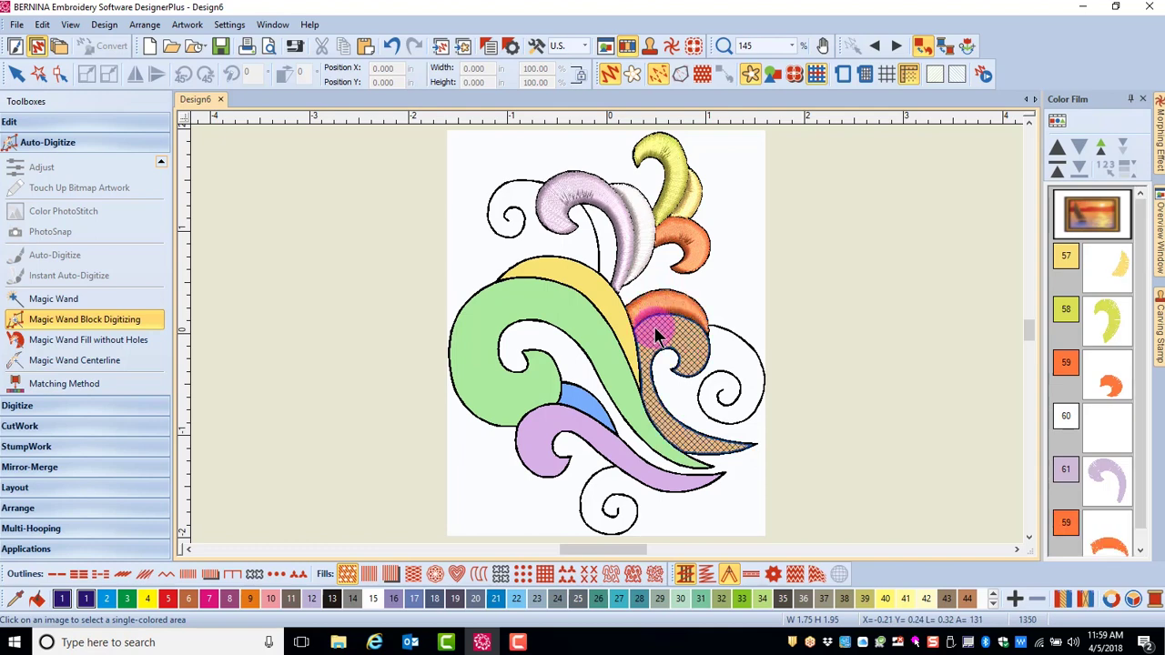
{"action": "left_click", "coordinate": [657, 335]}
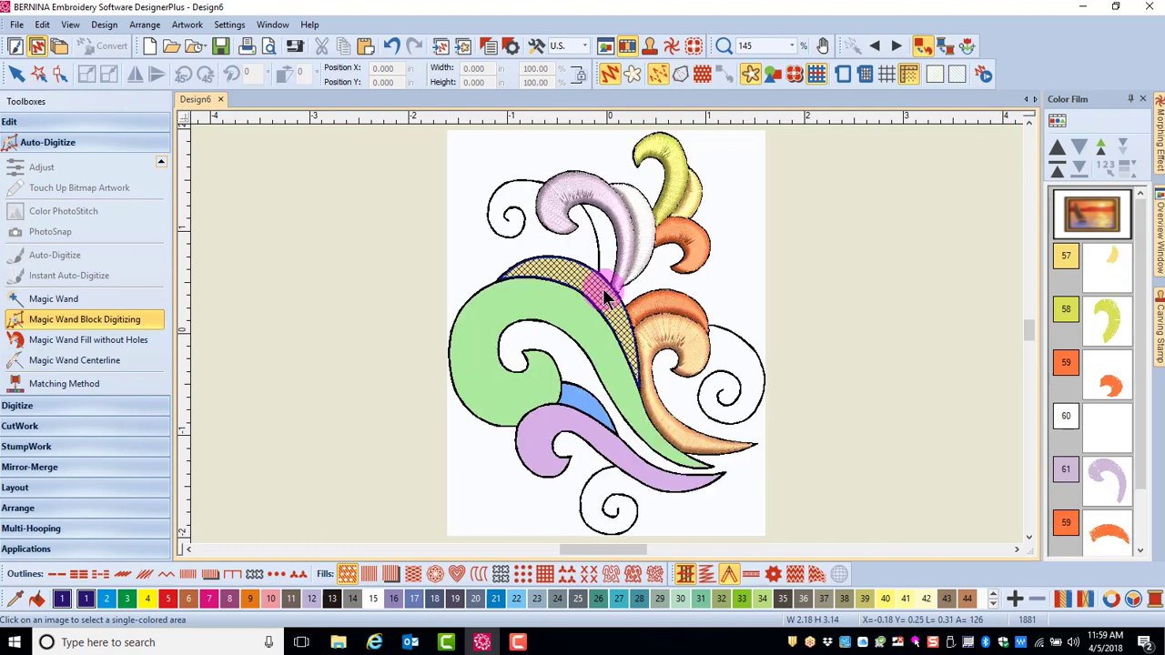
{"action": "left_click", "coordinate": [605, 295]}
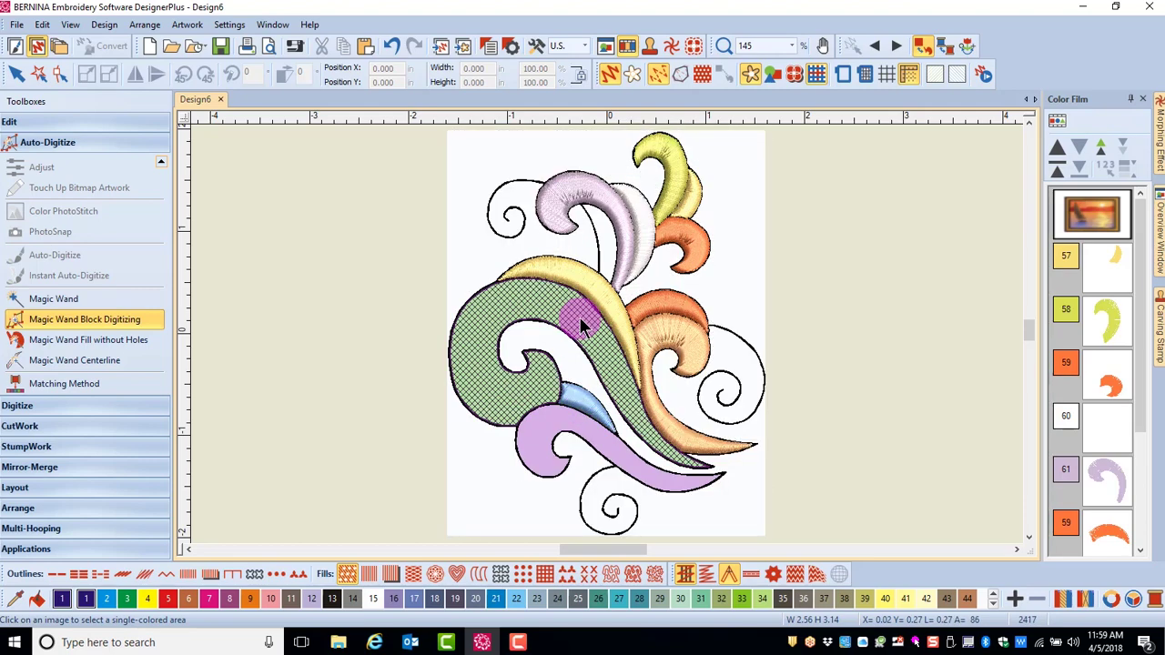
{"action": "left_click", "coordinate": [586, 330]}
{"action": "left_click", "coordinate": [550, 422]}
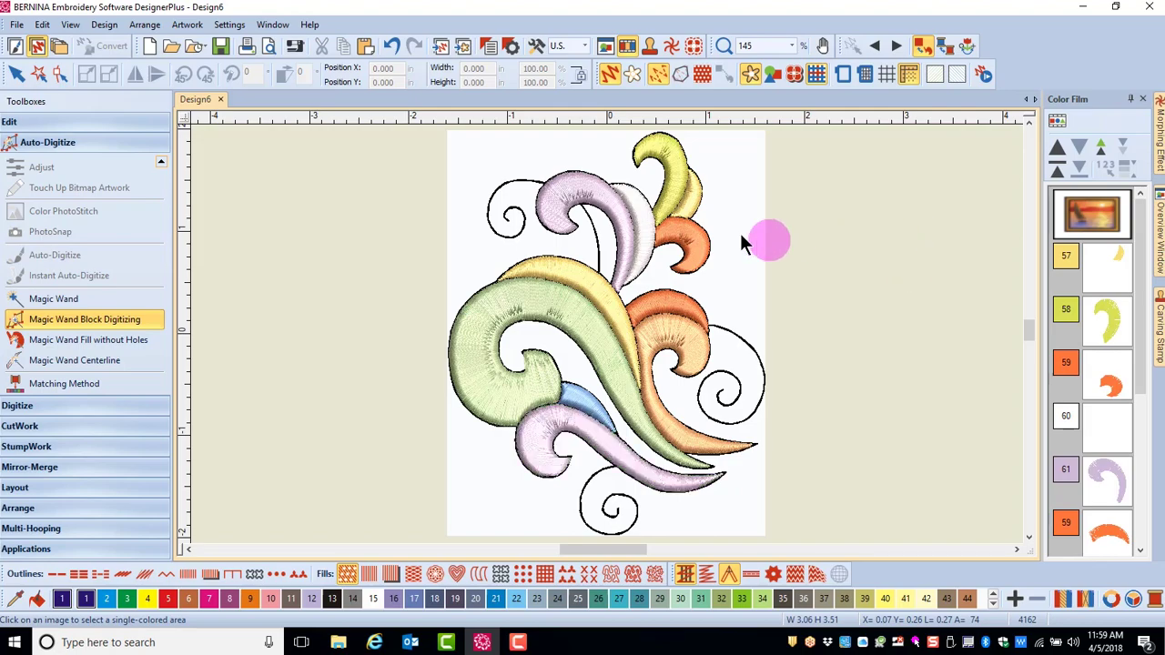
Zoom in to inspect the stitches, zoom back out, and end Magic Wand digitizing.
{"action": "scroll", "coordinate": [591, 246], "scroll_direction": "up", "scroll_amount": 2}
{"action": "scroll", "coordinate": [640, 307], "scroll_direction": "up", "scroll_amount": 2}
{"action": "scroll", "coordinate": [603, 333], "scroll_direction": "up", "scroll_amount": 2}
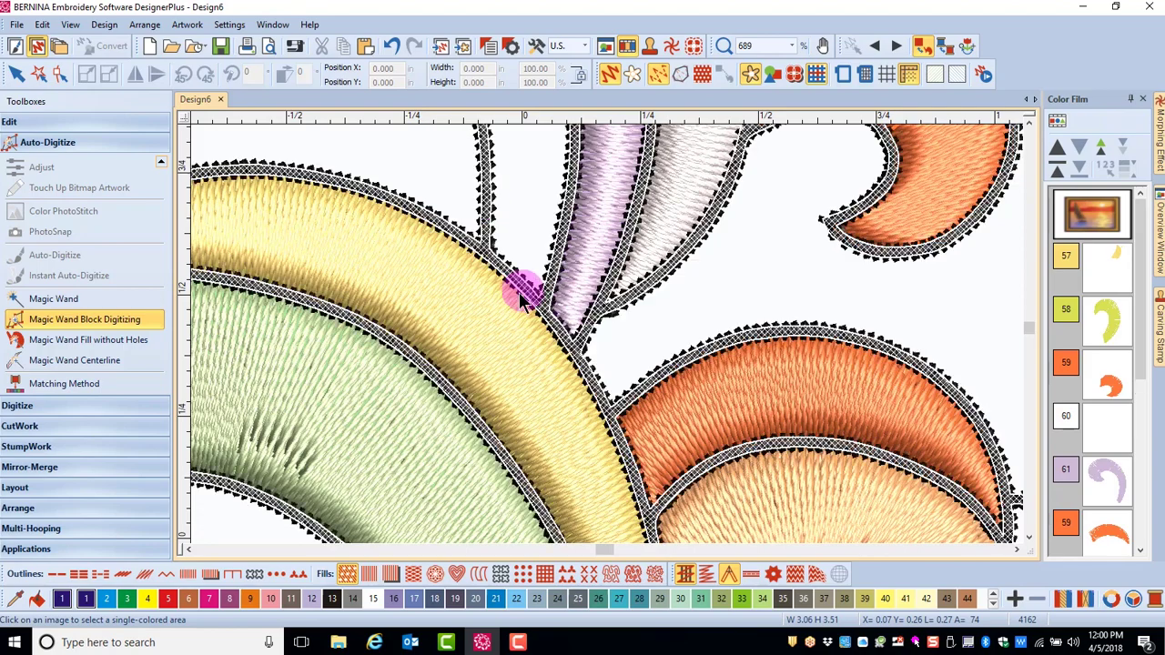
{"action": "scroll", "coordinate": [537, 310], "scroll_direction": "down", "scroll_amount": 2}
{"action": "scroll", "coordinate": [607, 333], "scroll_direction": "down", "scroll_amount": 2}
{"action": "scroll", "coordinate": [606, 332], "scroll_direction": "down", "scroll_amount": 1}
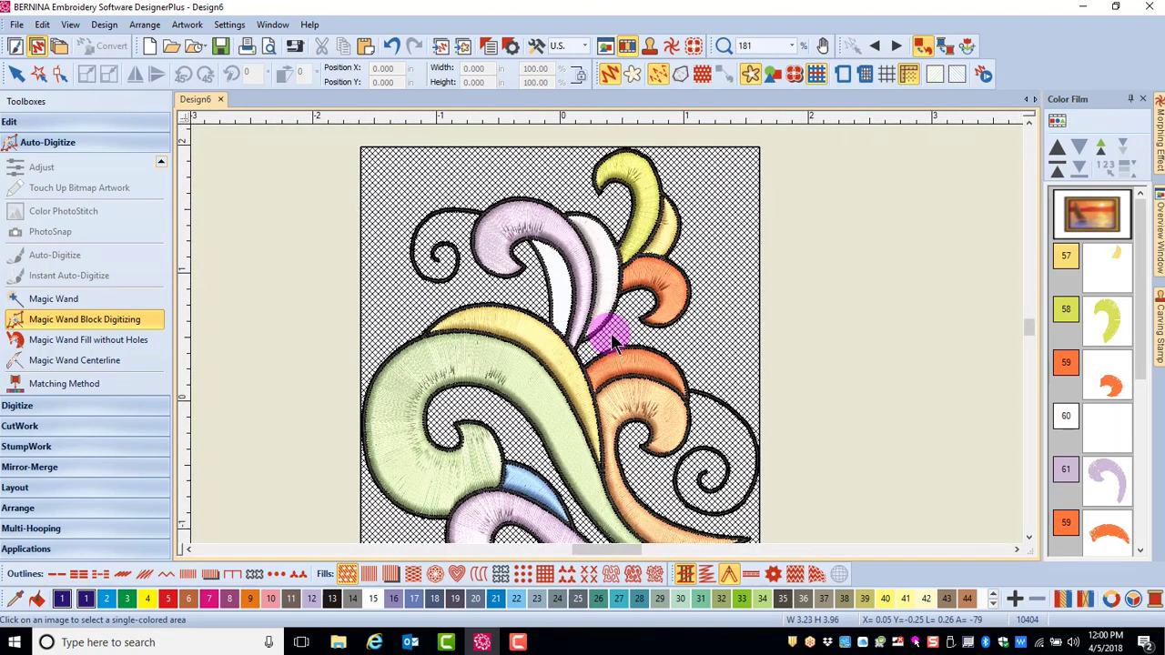
{"action": "scroll", "coordinate": [606, 331], "scroll_direction": "down", "scroll_amount": 1}
{"action": "key", "text": "Escape"}
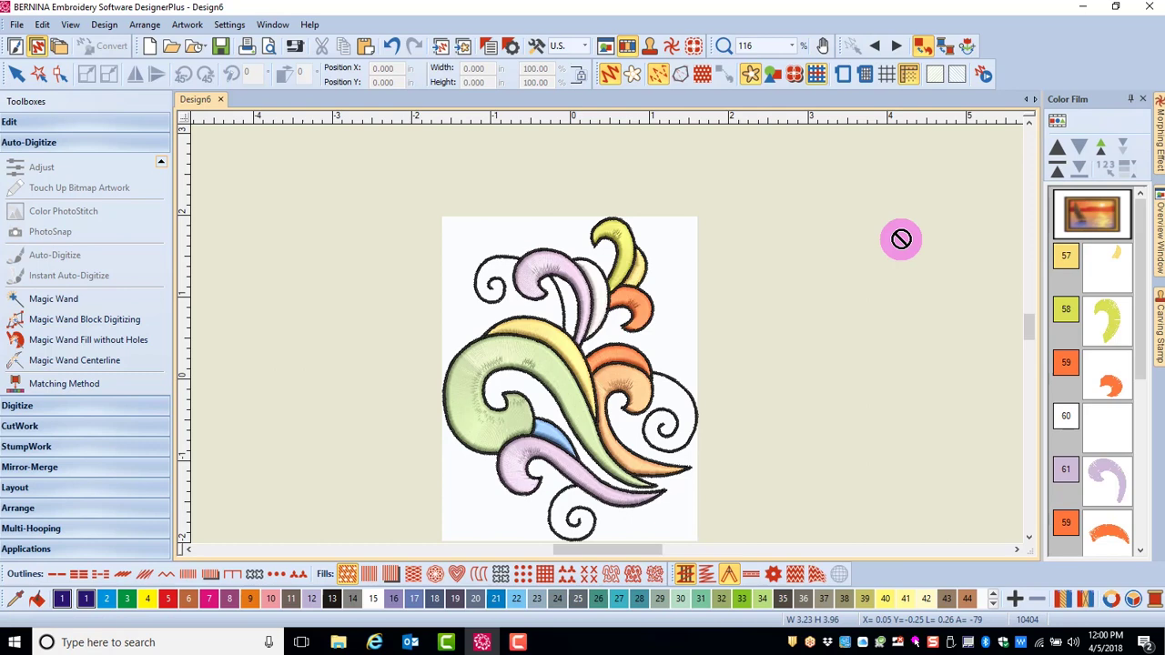
Hide the bitmap and give the large green swirl a lattice-pattern fill.
{"action": "left_click", "coordinate": [752, 75]}
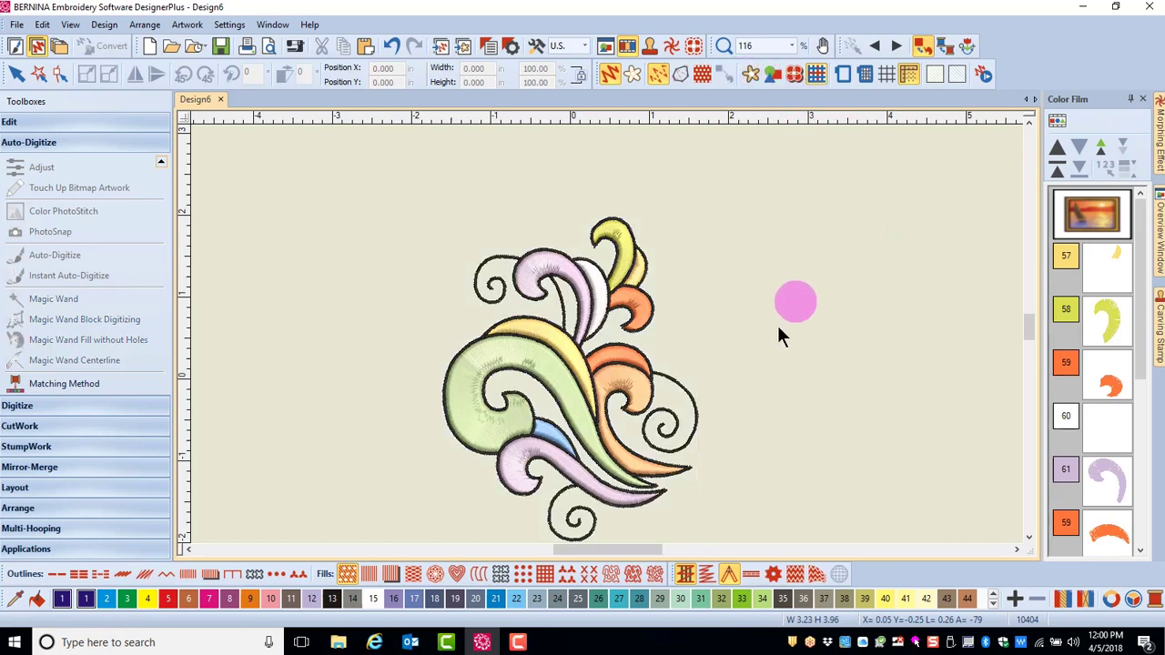
{"action": "scroll", "coordinate": [608, 419], "scroll_direction": "up", "scroll_amount": 1}
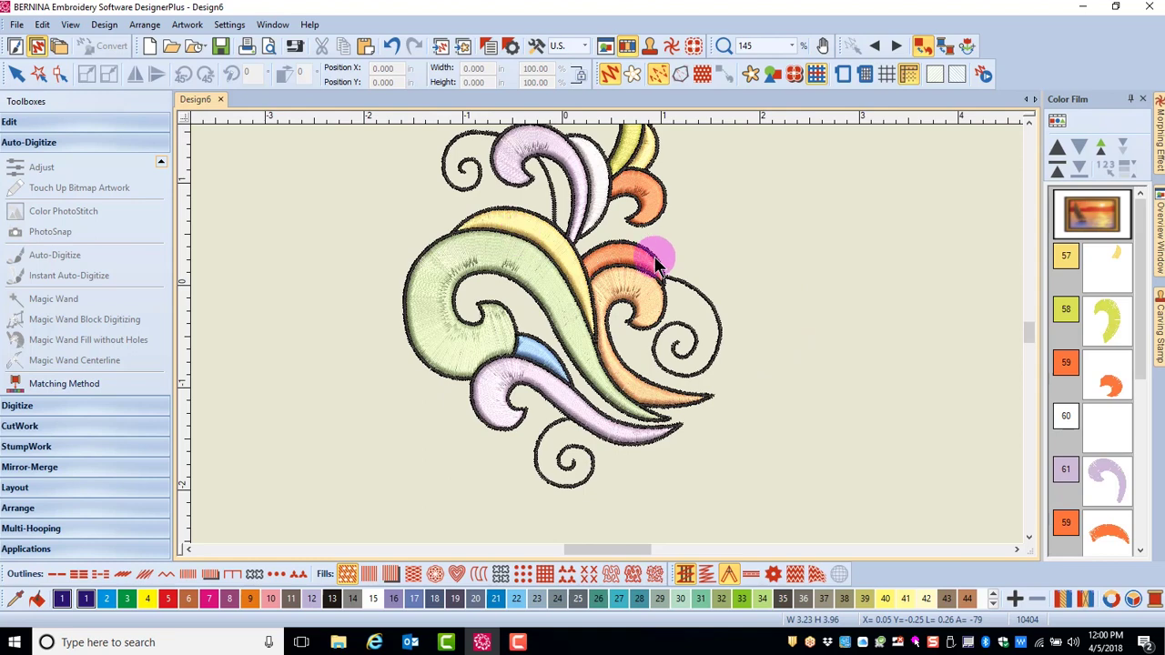
{"action": "left_click", "coordinate": [515, 266]}
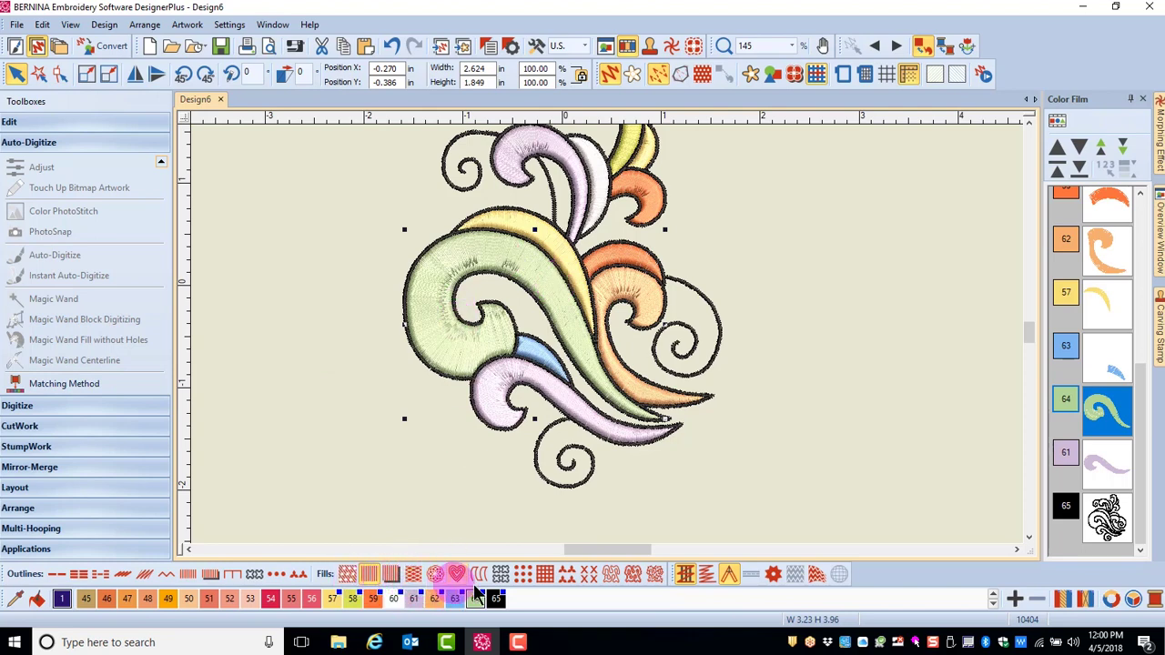
{"action": "left_click", "coordinate": [501, 576]}
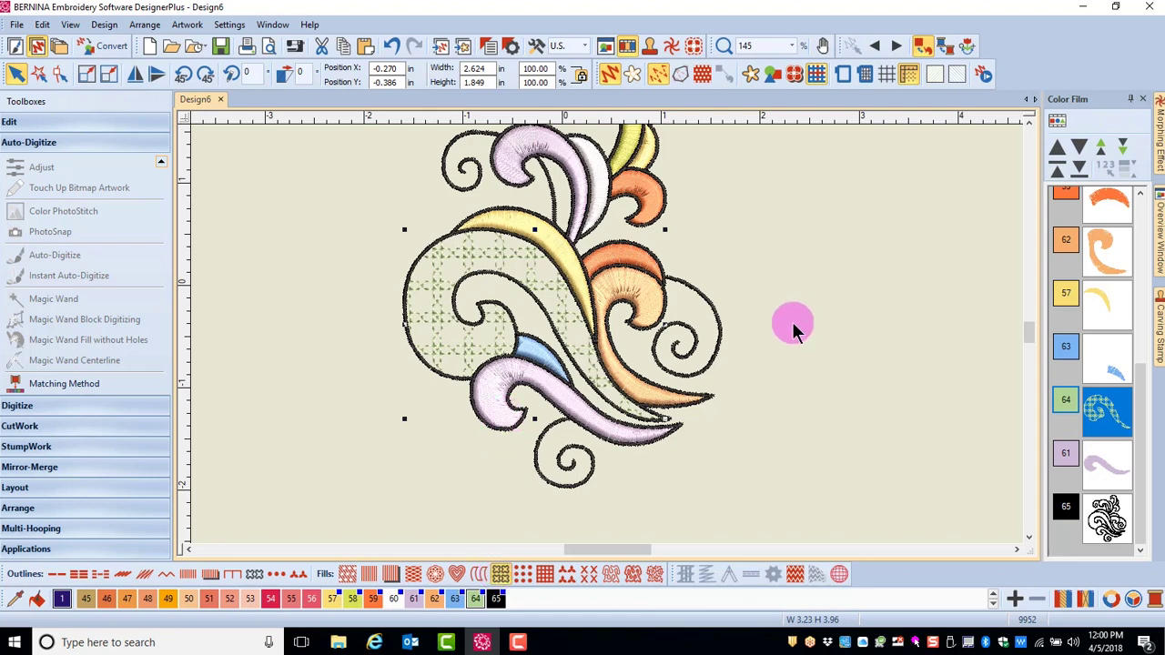
Recolour the black outline object green with palette swatch 64.
{"action": "left_click", "coordinate": [1107, 530]}
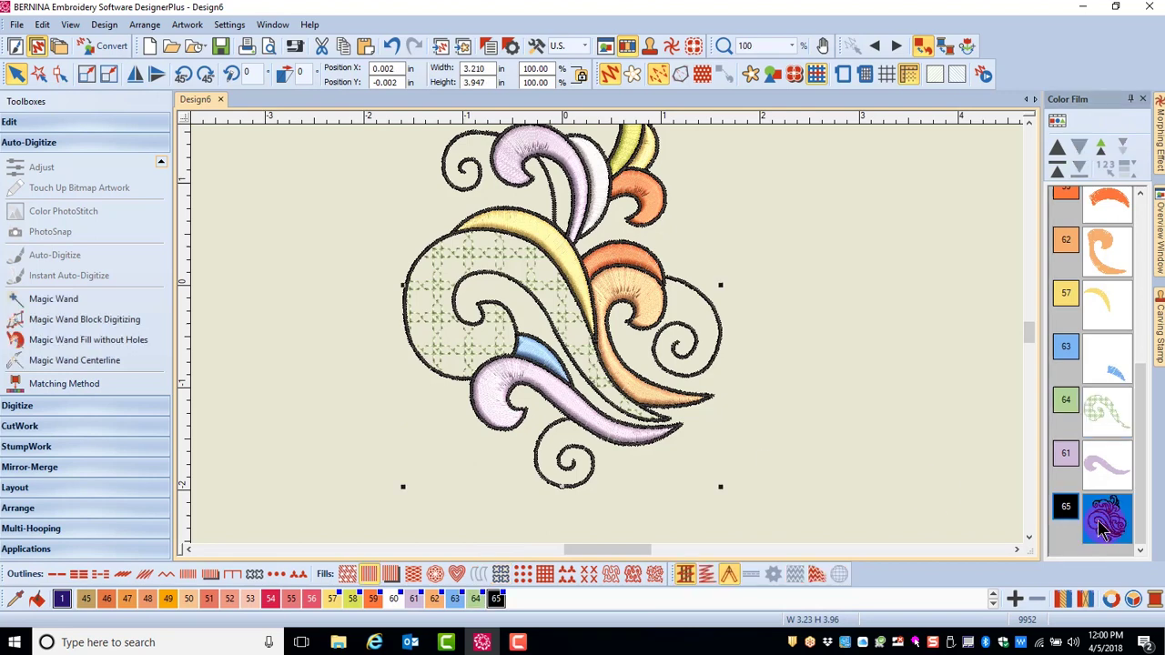
{"action": "left_click", "coordinate": [475, 598]}
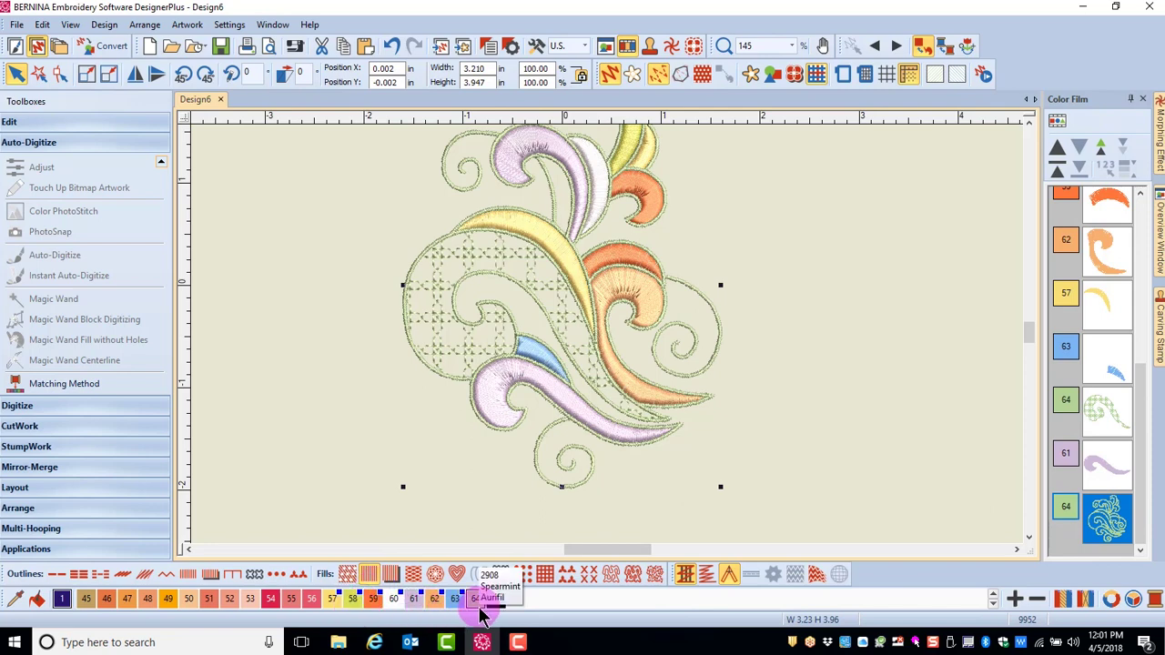
{"action": "left_click", "coordinate": [477, 598]}
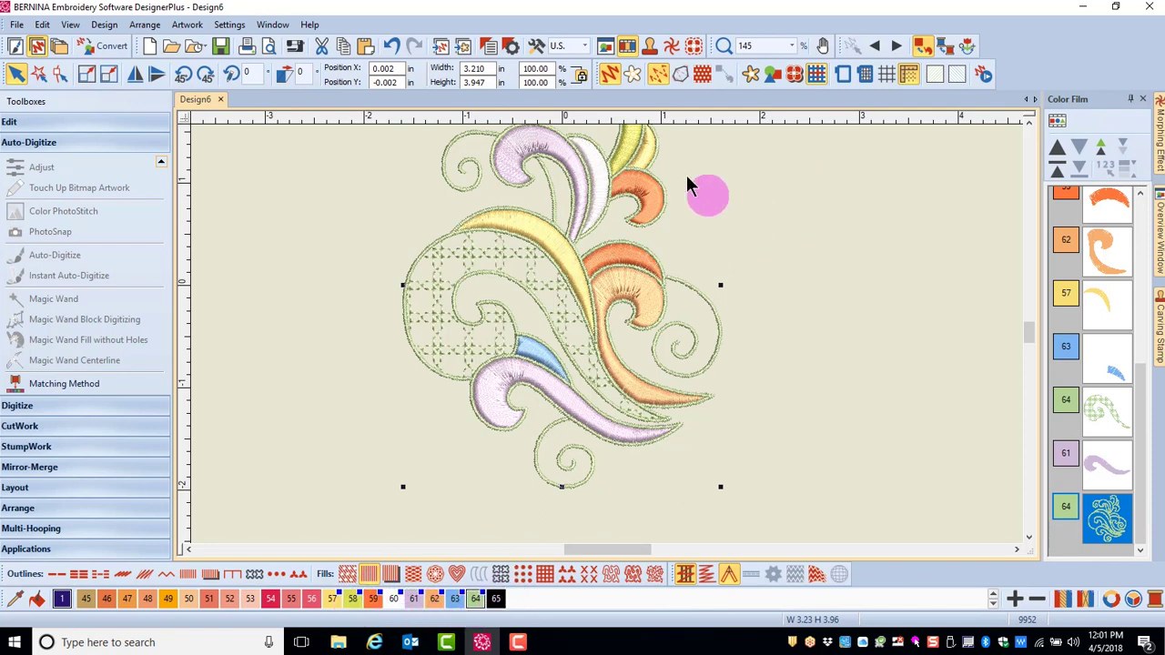
Make the white petal light blue with swatch 22, then select the whole design.
{"action": "left_click", "coordinate": [600, 192]}
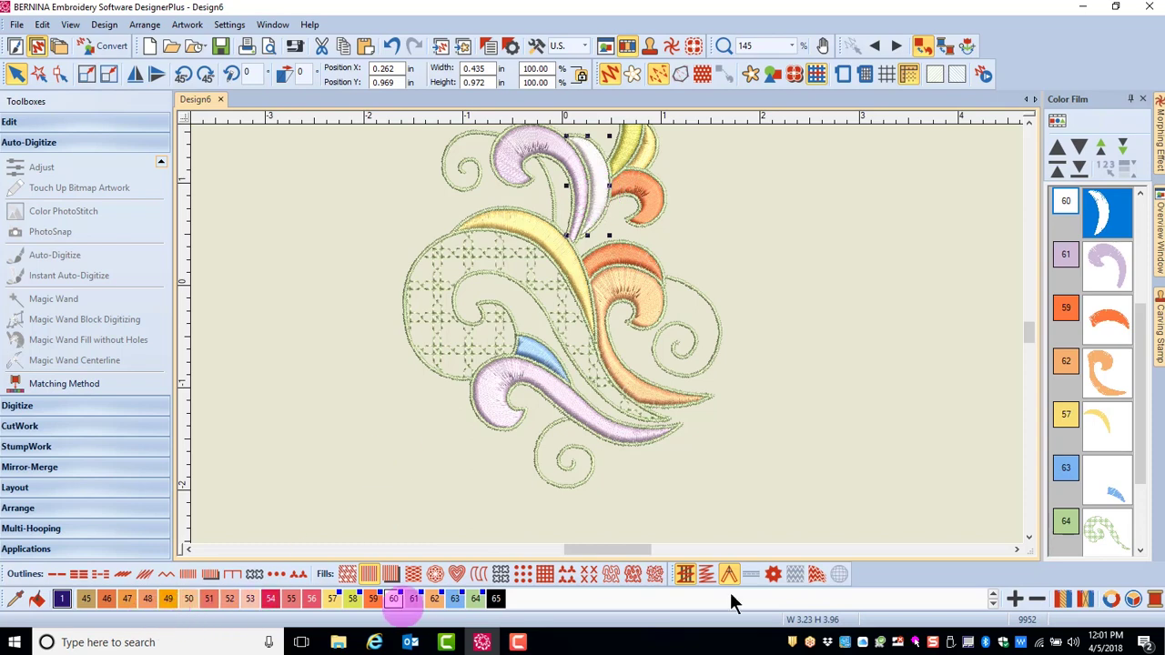
{"action": "left_click", "coordinate": [993, 594]}
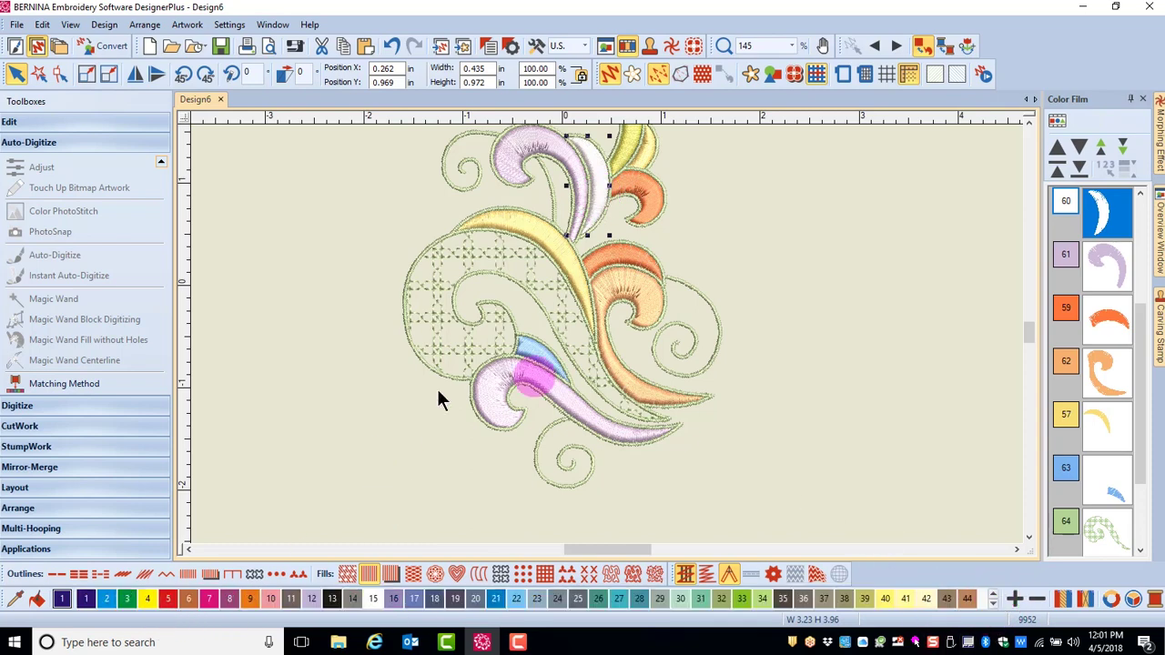
{"action": "left_click", "coordinate": [516, 598]}
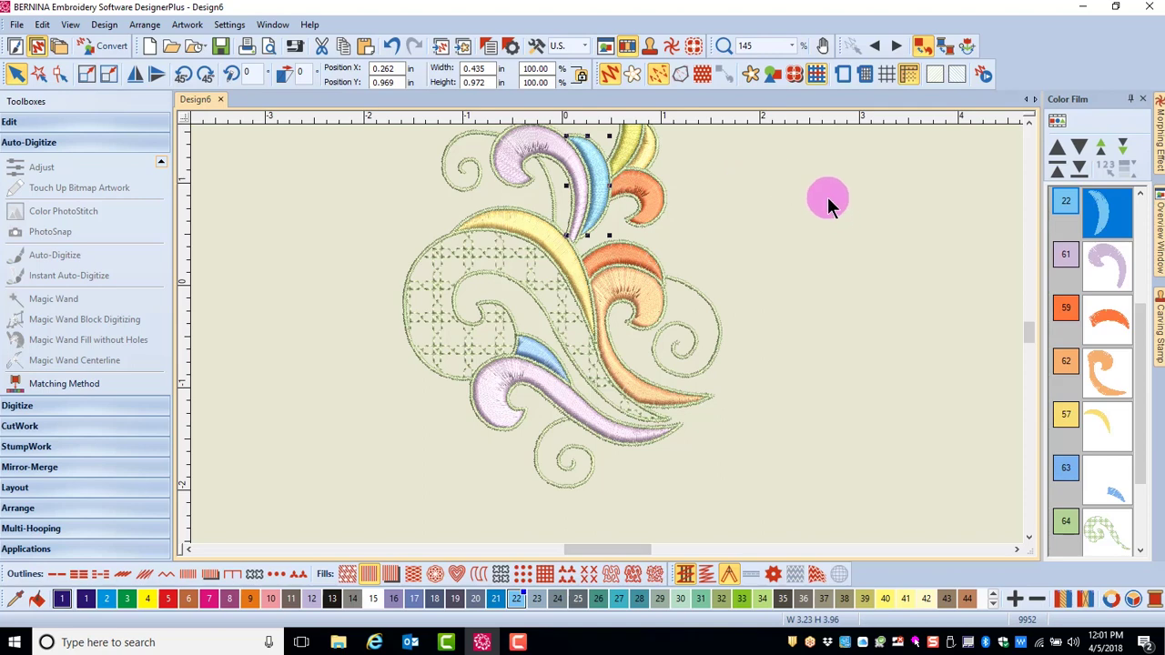
{"action": "left_click", "coordinate": [345, 224]}
{"action": "key", "text": "ctrl+a"}
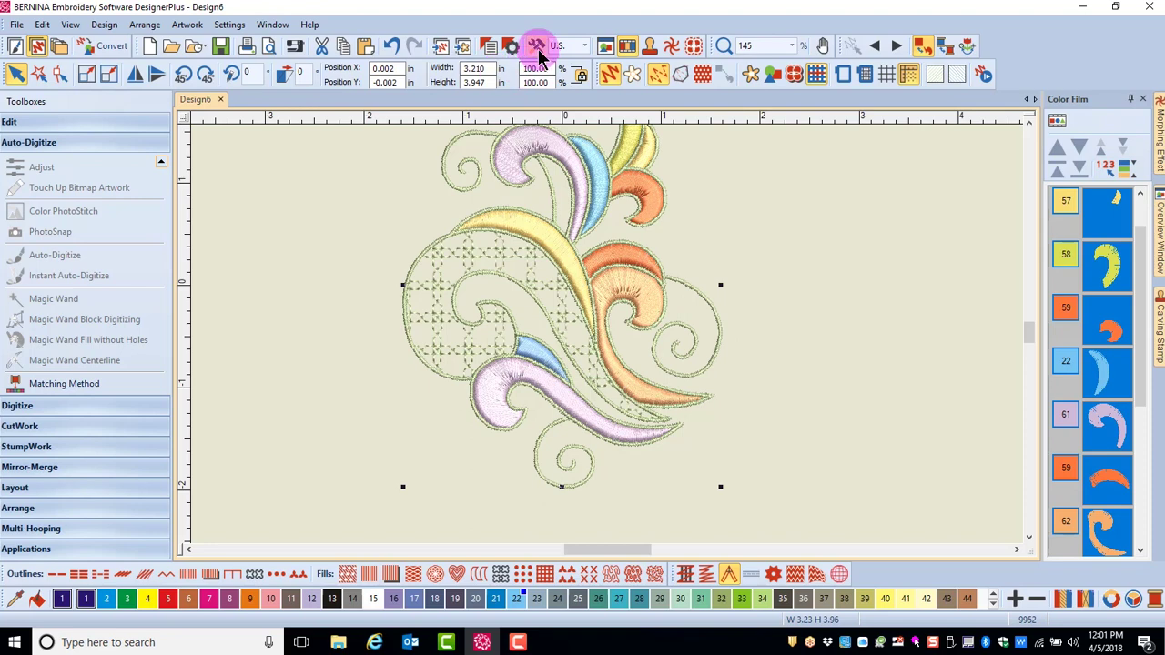
Enable 0.40 mm pull compensation in the Effects Others tab for the whole design.
{"action": "left_click", "coordinate": [513, 47]}
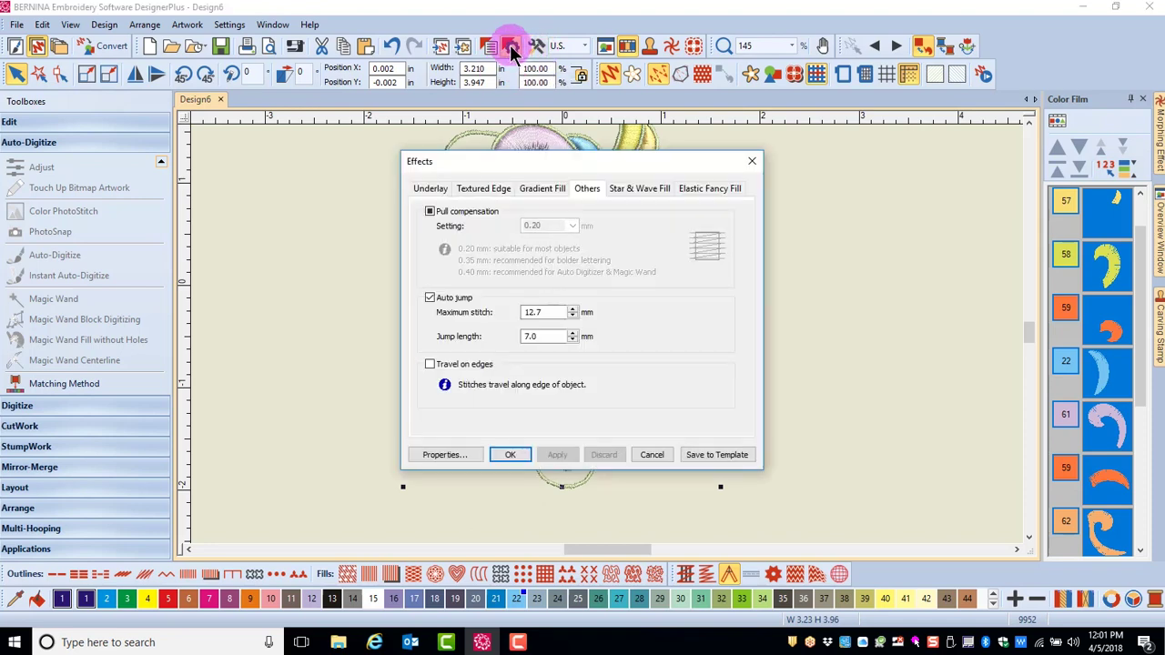
{"action": "left_click", "coordinate": [430, 211]}
{"action": "left_click", "coordinate": [429, 211]}
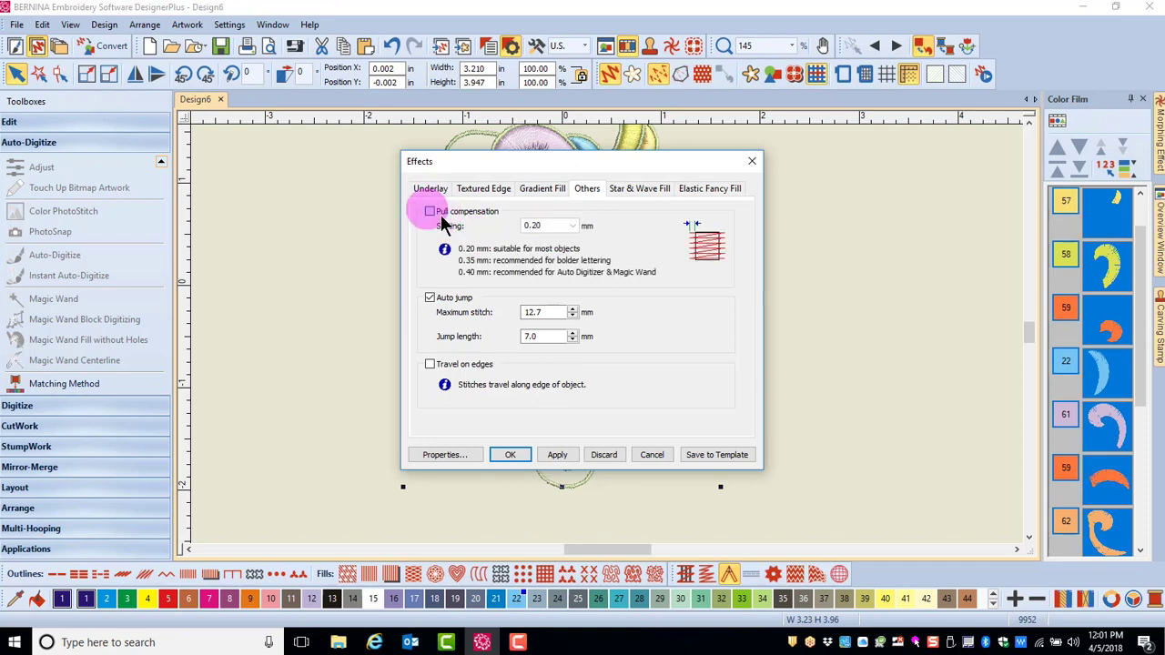
{"action": "left_click", "coordinate": [571, 226]}
{"action": "left_click", "coordinate": [562, 264]}
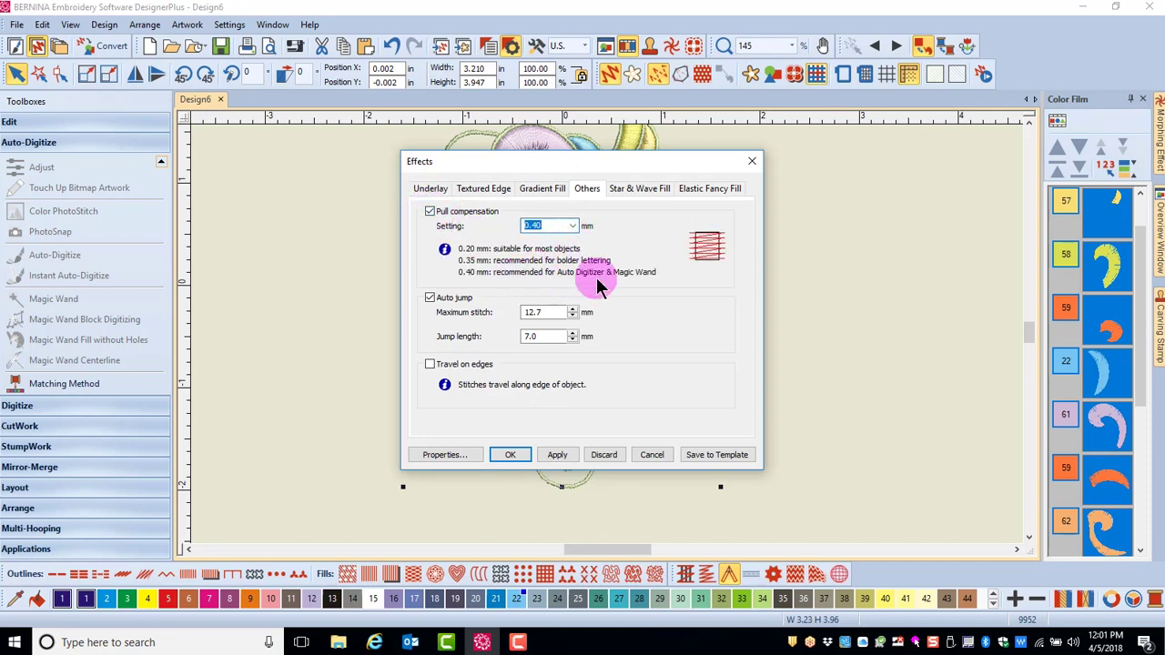
{"action": "left_click", "coordinate": [520, 461]}
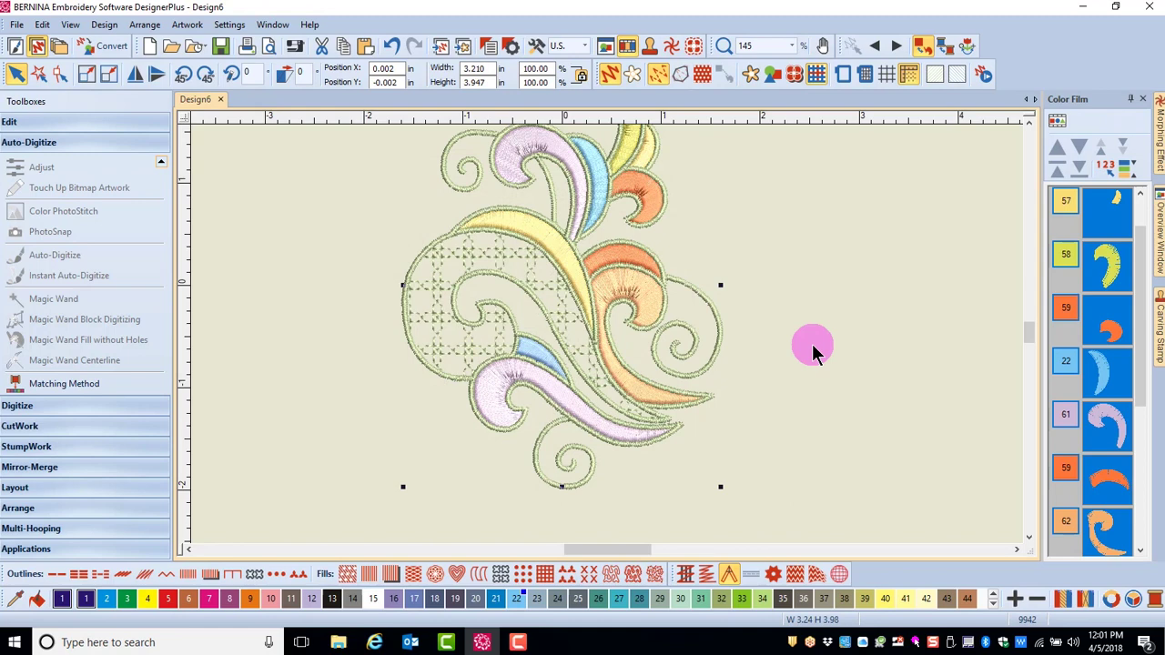